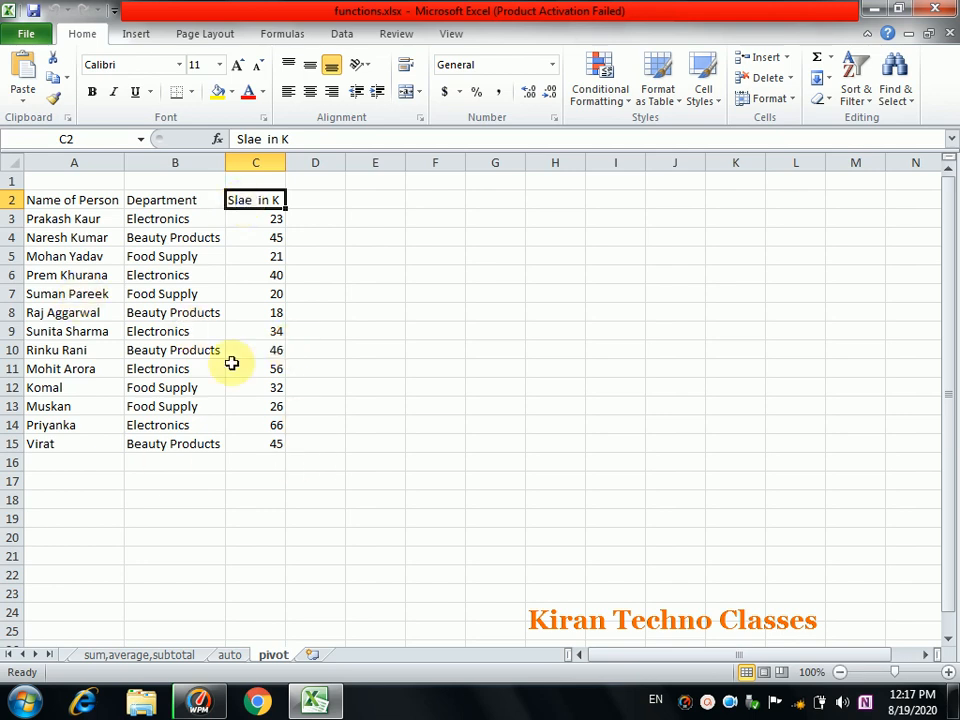
Step: Examine the Department and sales entries in the source table, including the rows belonging to Food Supply
click(139, 222)
click(146, 252)
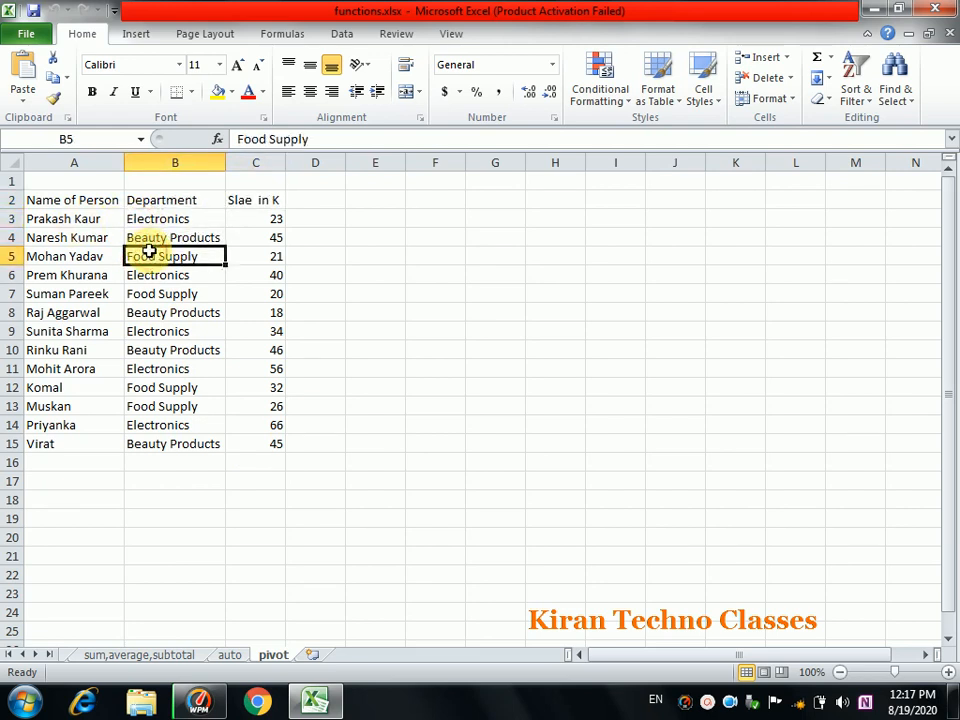
click(268, 219)
click(266, 293)
click(261, 369)
click(286, 424)
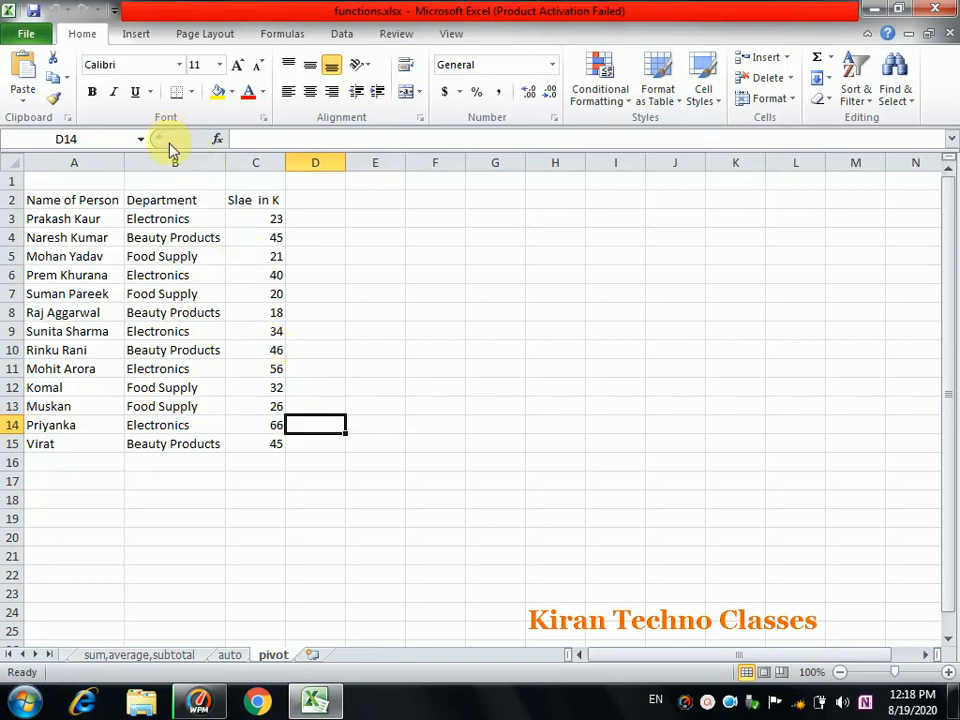
click(150, 296)
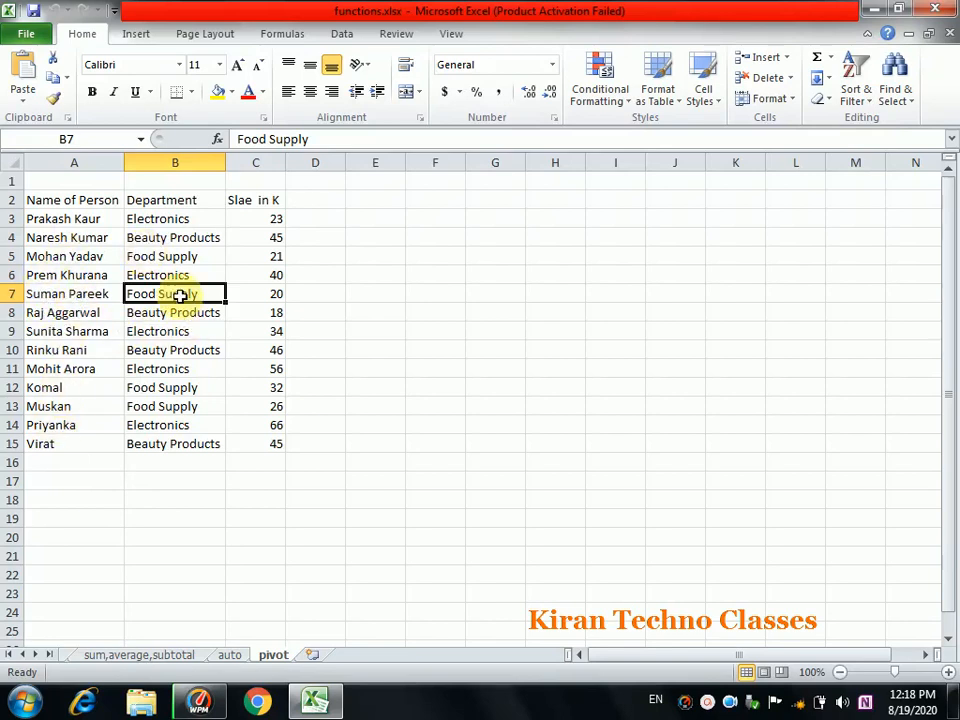
click(160, 258)
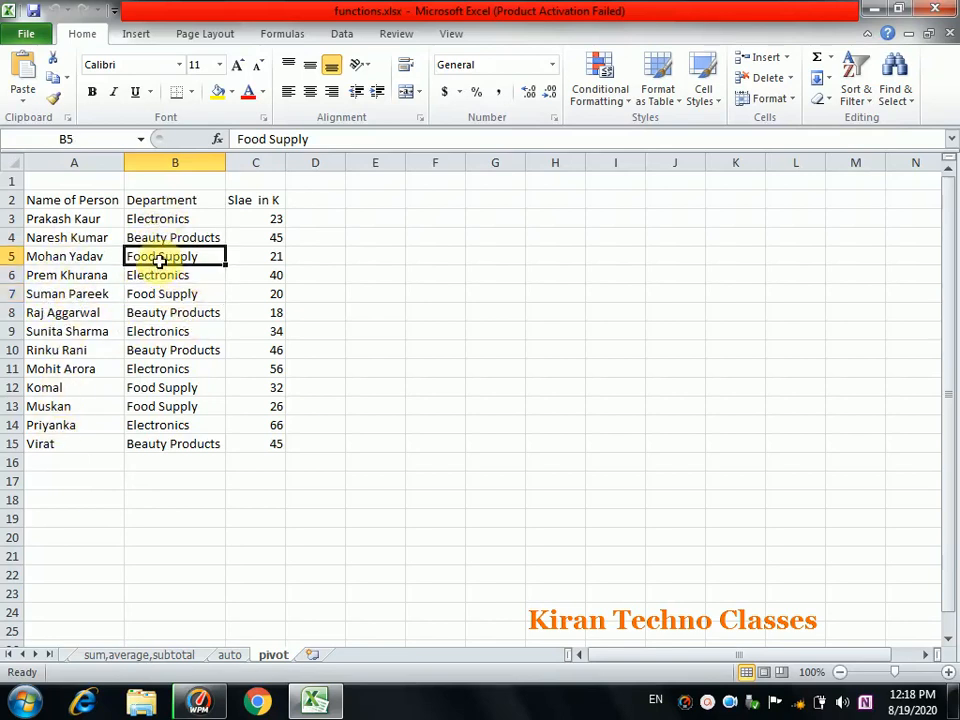
click(160, 292)
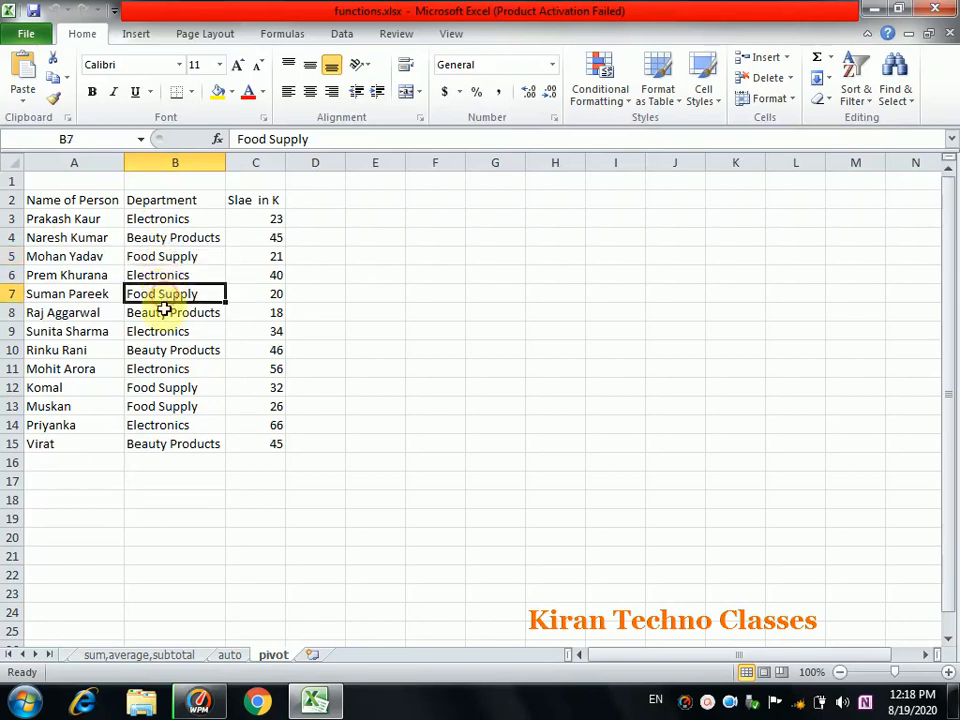
click(163, 393)
click(163, 404)
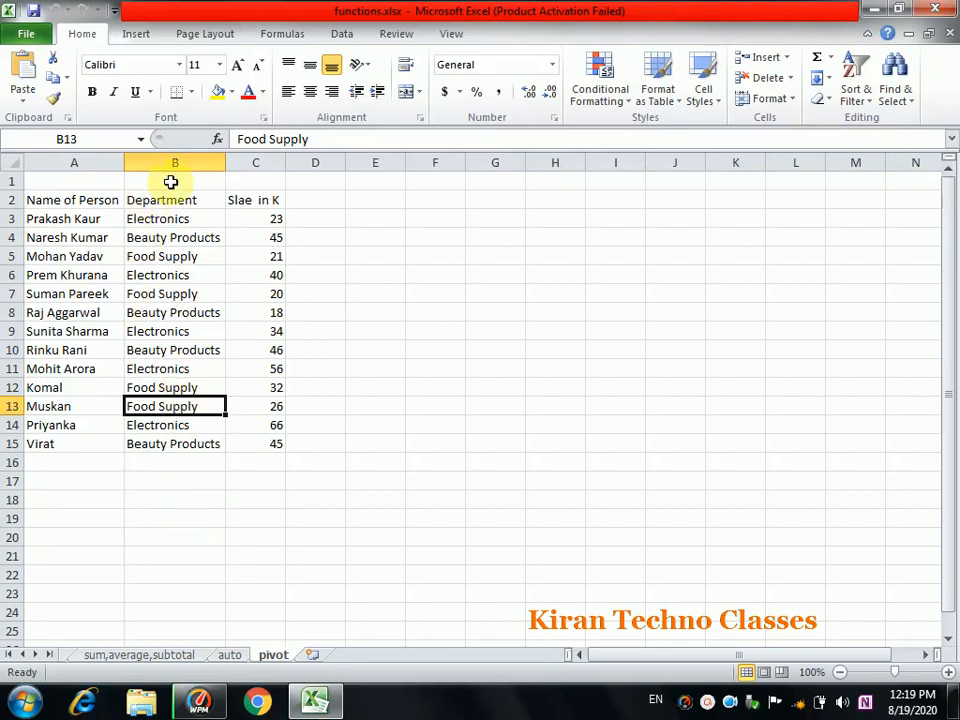
Step: Insert a PivotTable based on the range A2:C15 of the pivot sheet, placed on a new worksheet
click(140, 36)
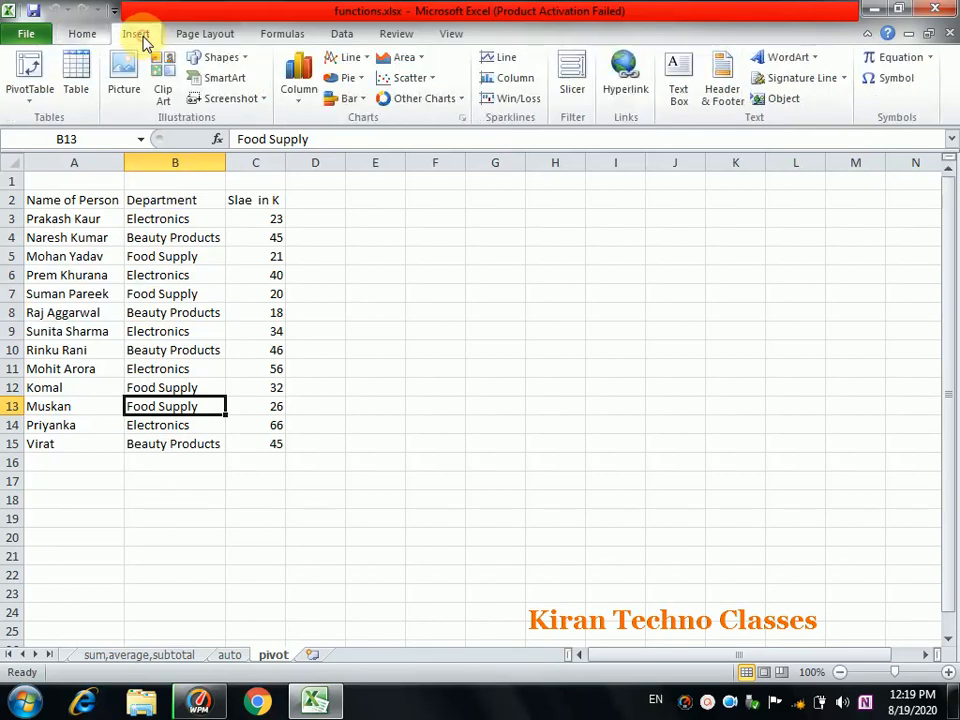
click(40, 104)
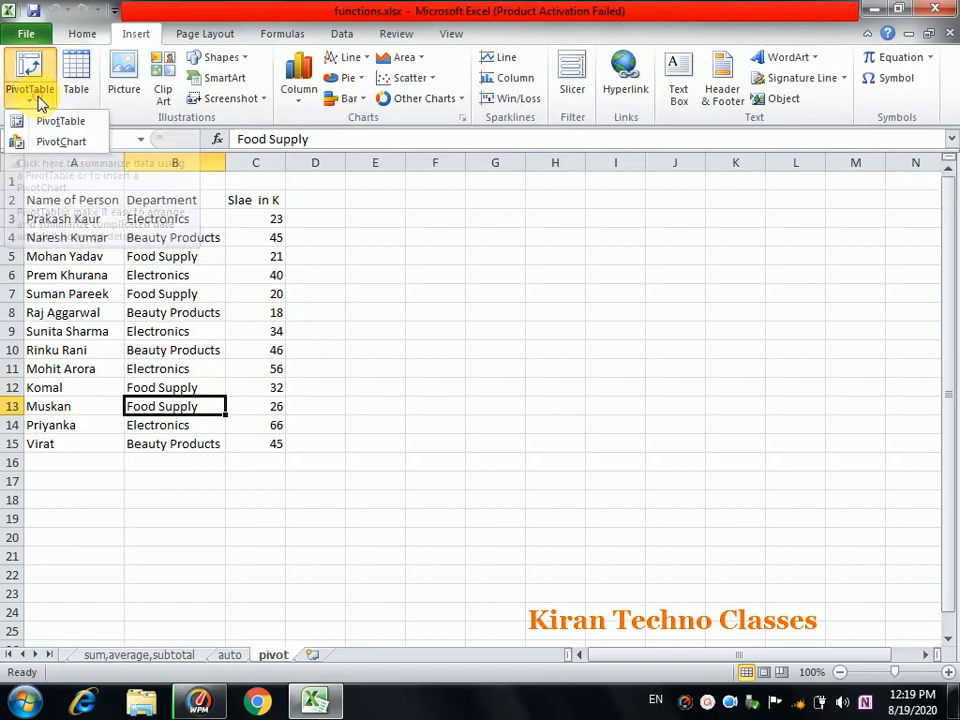
click(52, 123)
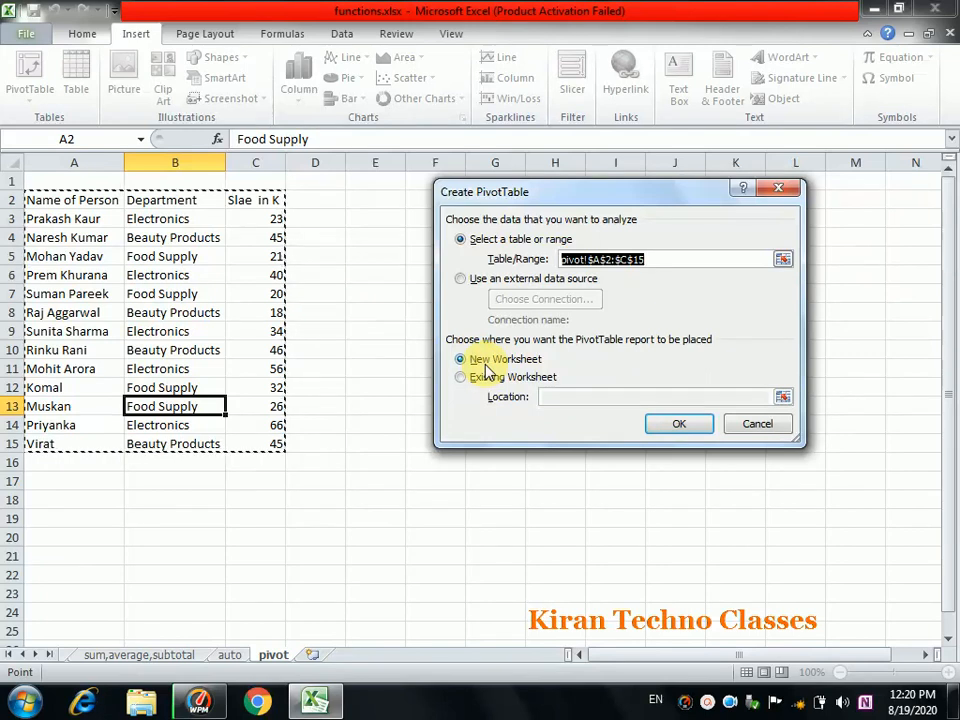
click(668, 425)
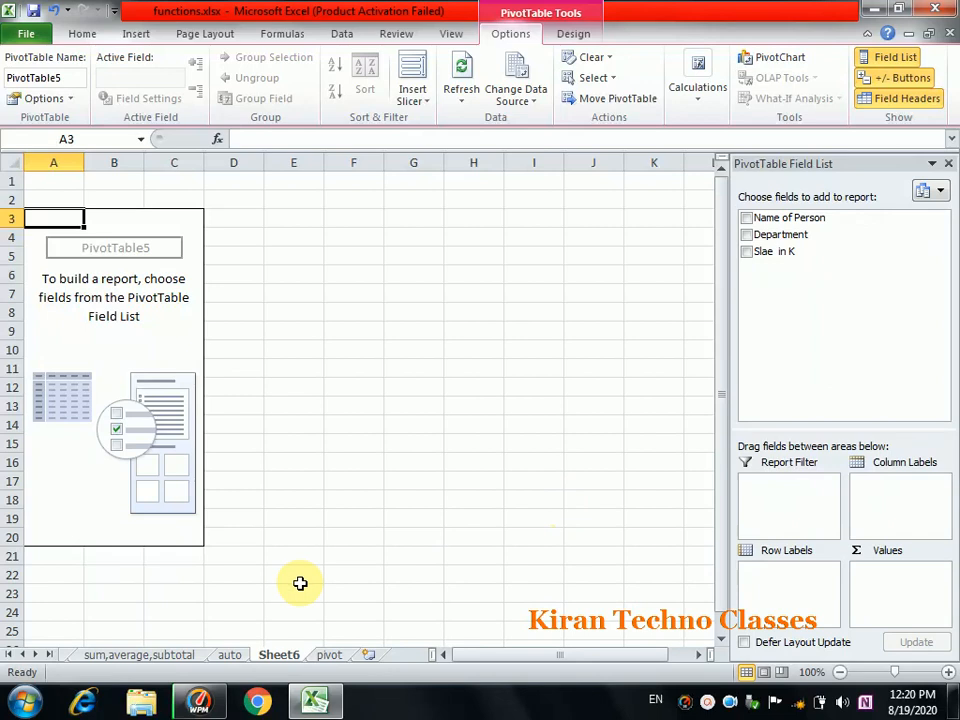
Step: Check the source data on the pivot sheet and return to the empty PivotTable on Sheet6
click(334, 657)
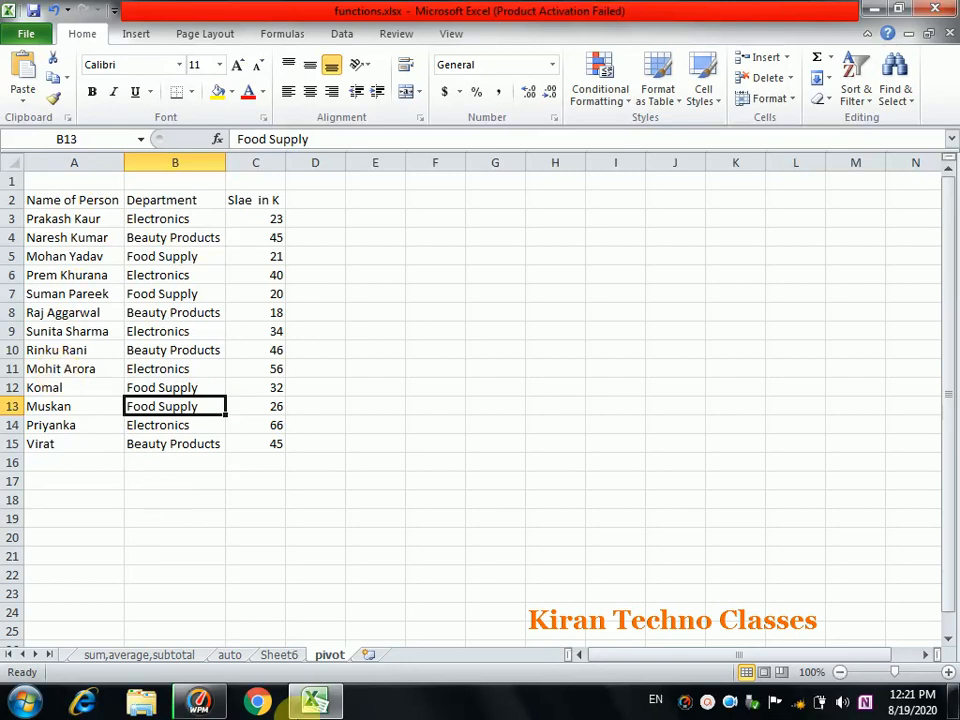
click(315, 700)
click(315, 700)
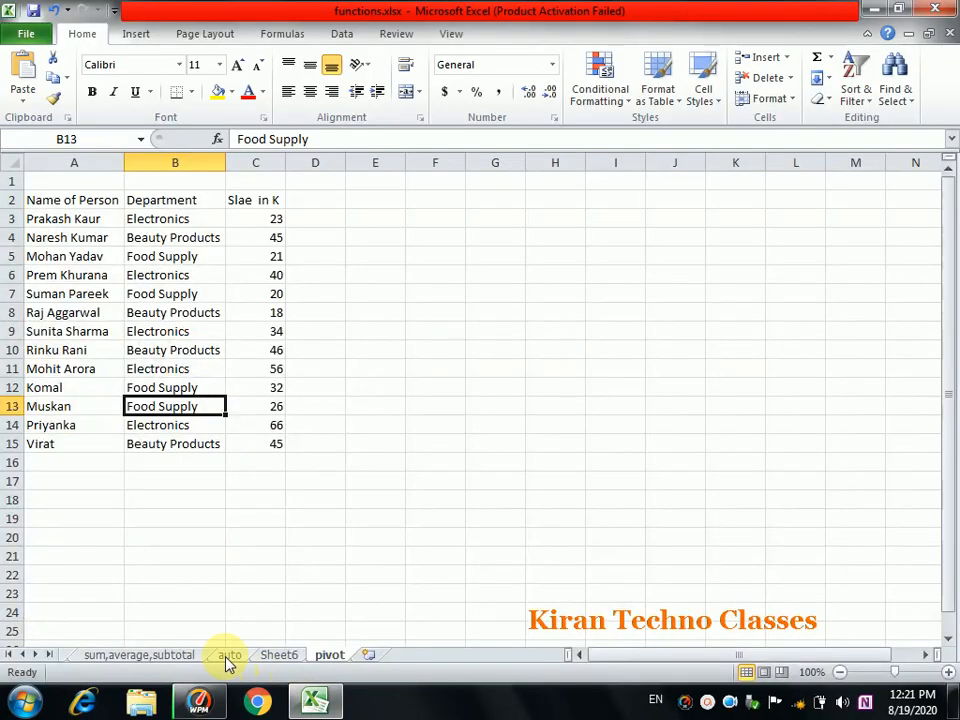
click(276, 658)
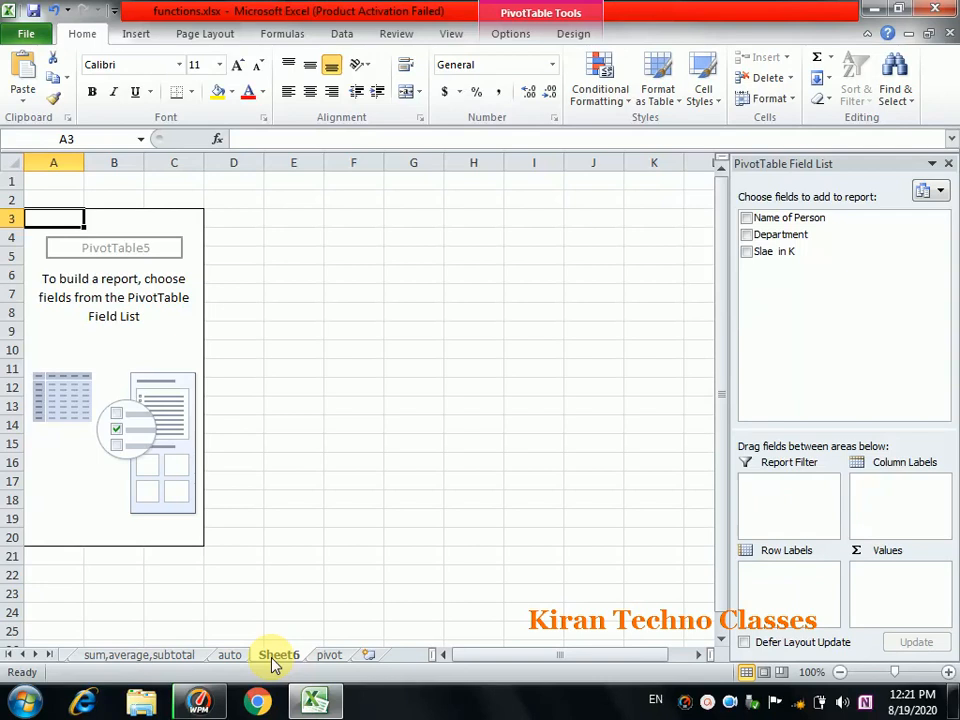
Step: Add Department and Name of Person as row labels and Slae in K as the summed value in the PivotTable
click(747, 236)
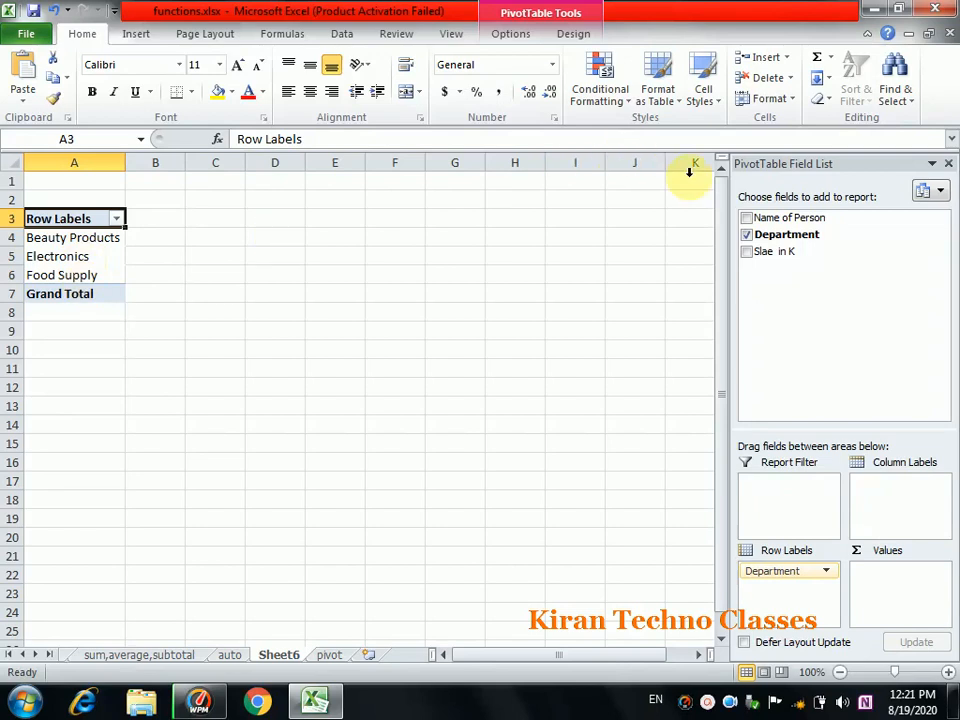
click(747, 218)
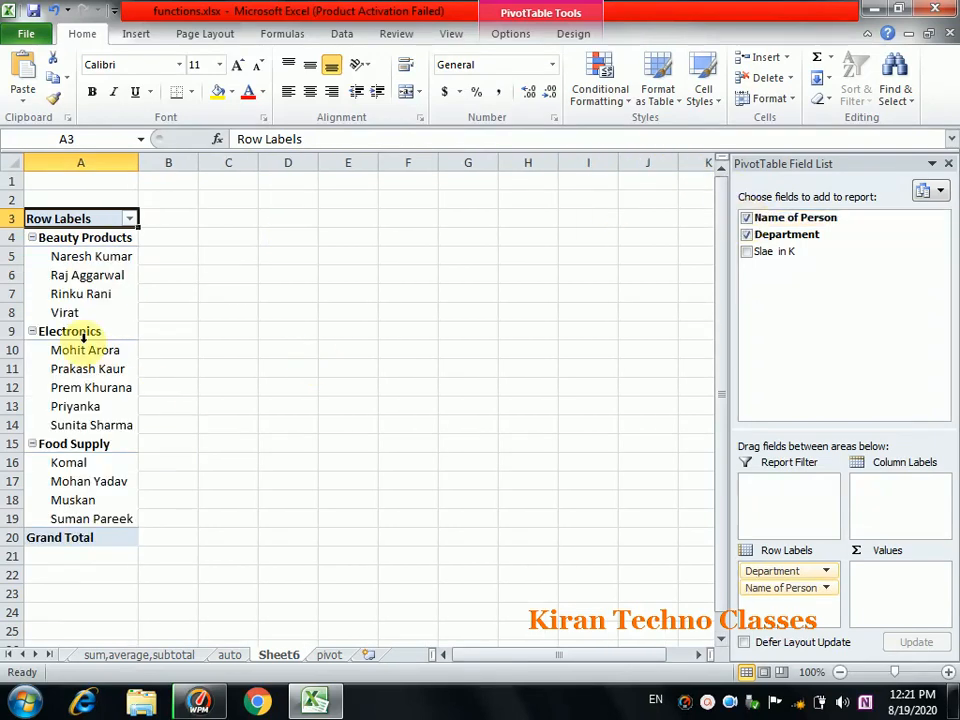
click(745, 252)
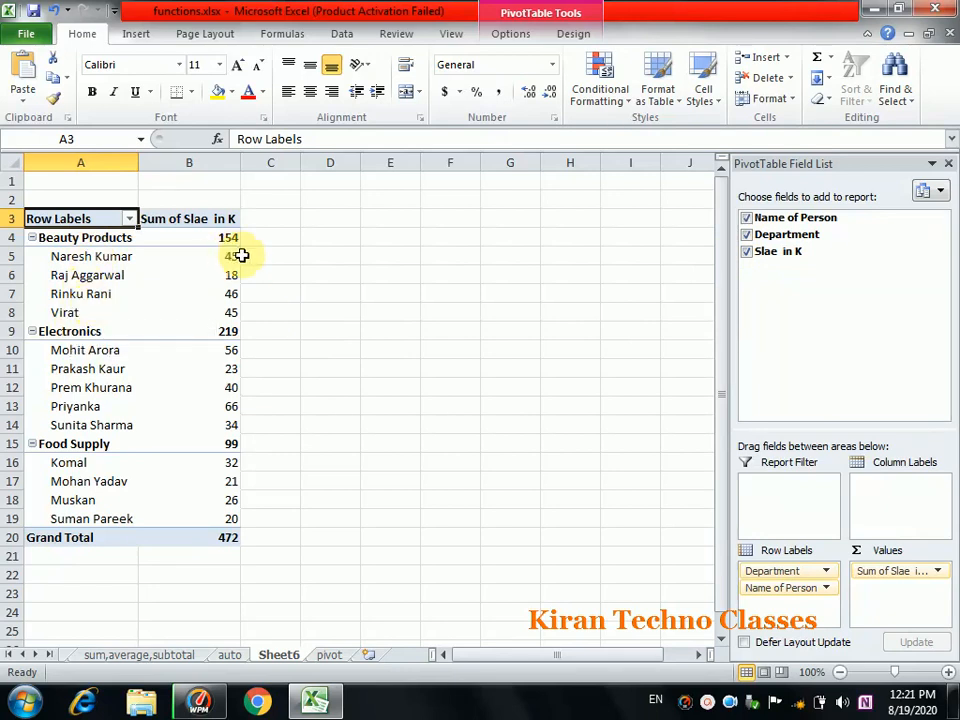
mouse_move(230, 313)
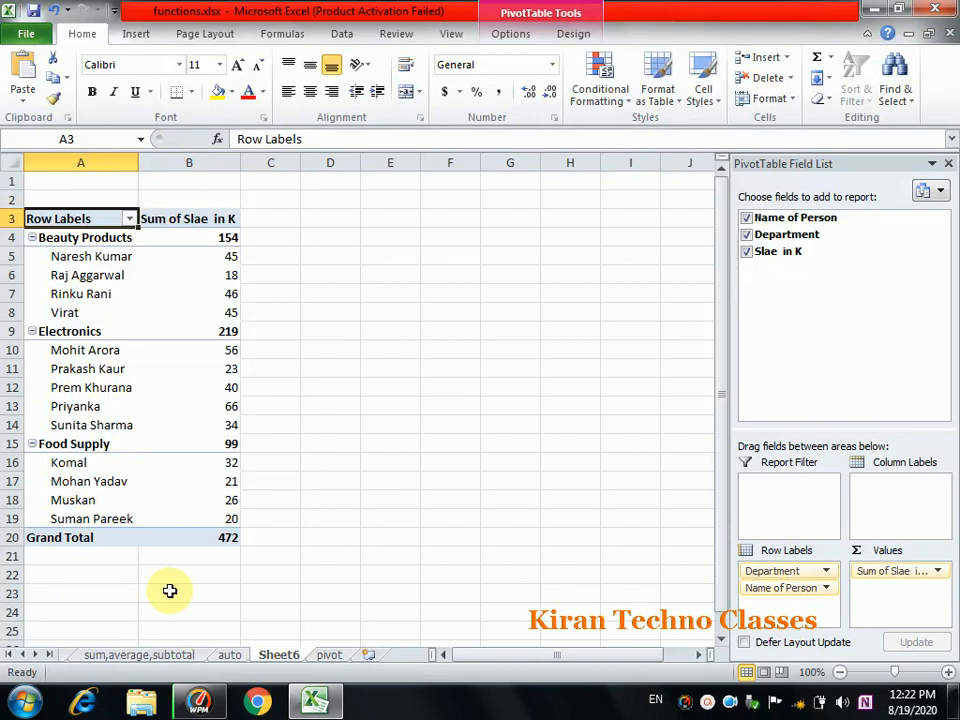
Step: Insert a PivotChart with its PivotTable from range A2:C15 of the pivot sheet, placed on a new worksheet
click(331, 656)
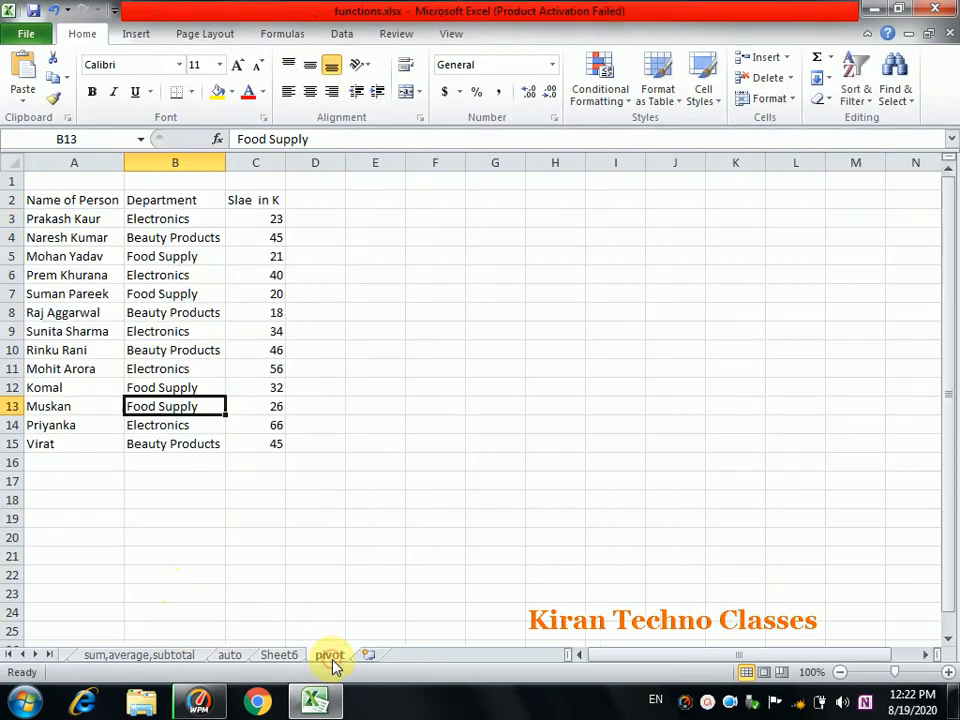
click(134, 36)
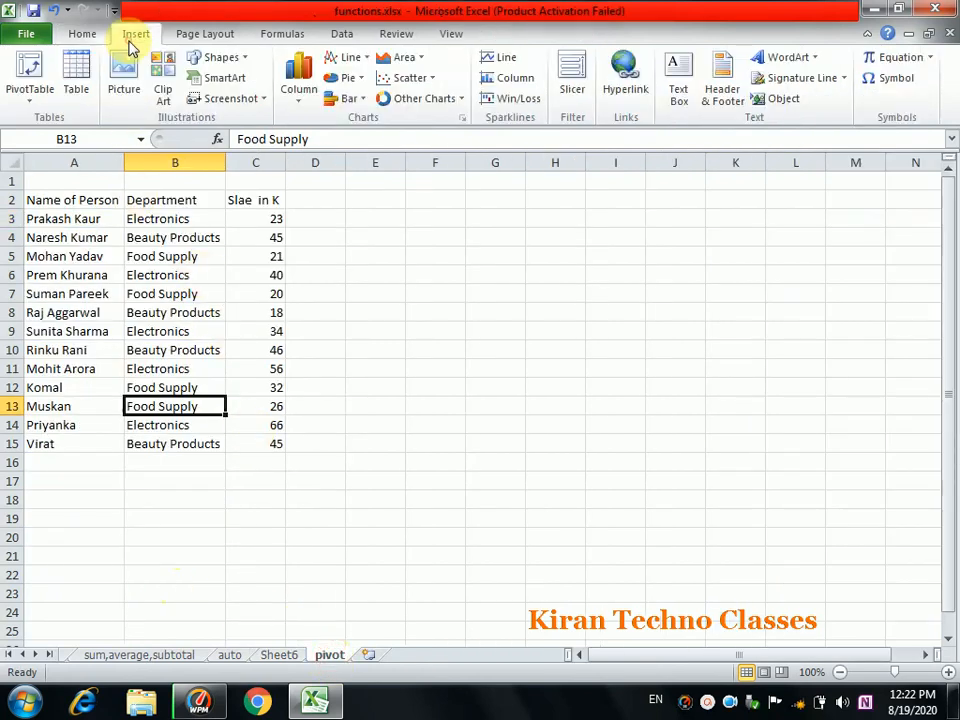
click(33, 95)
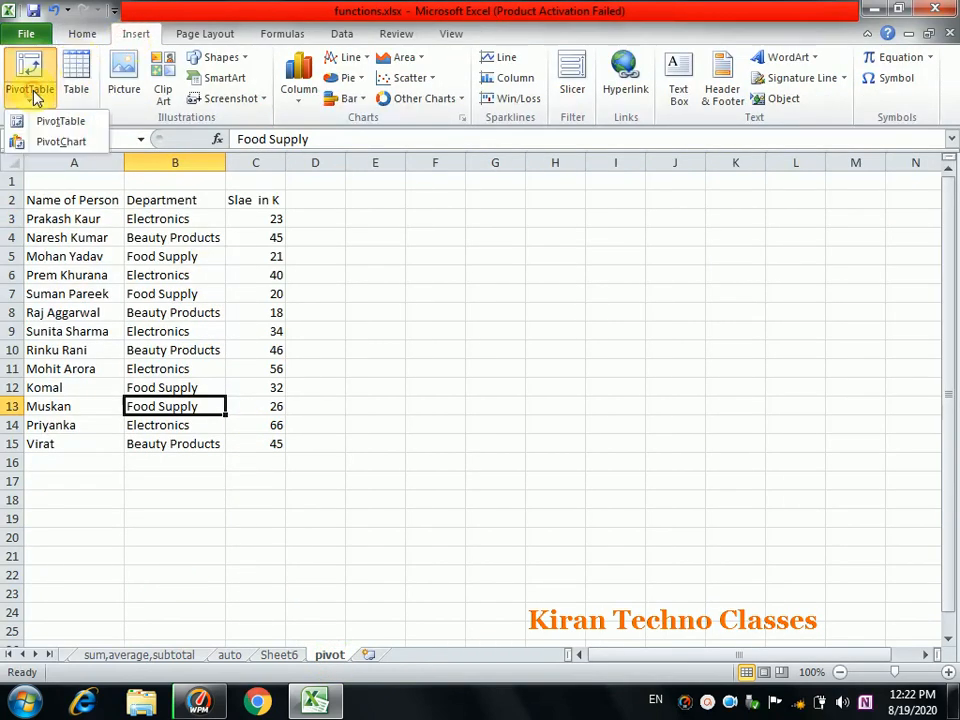
click(72, 142)
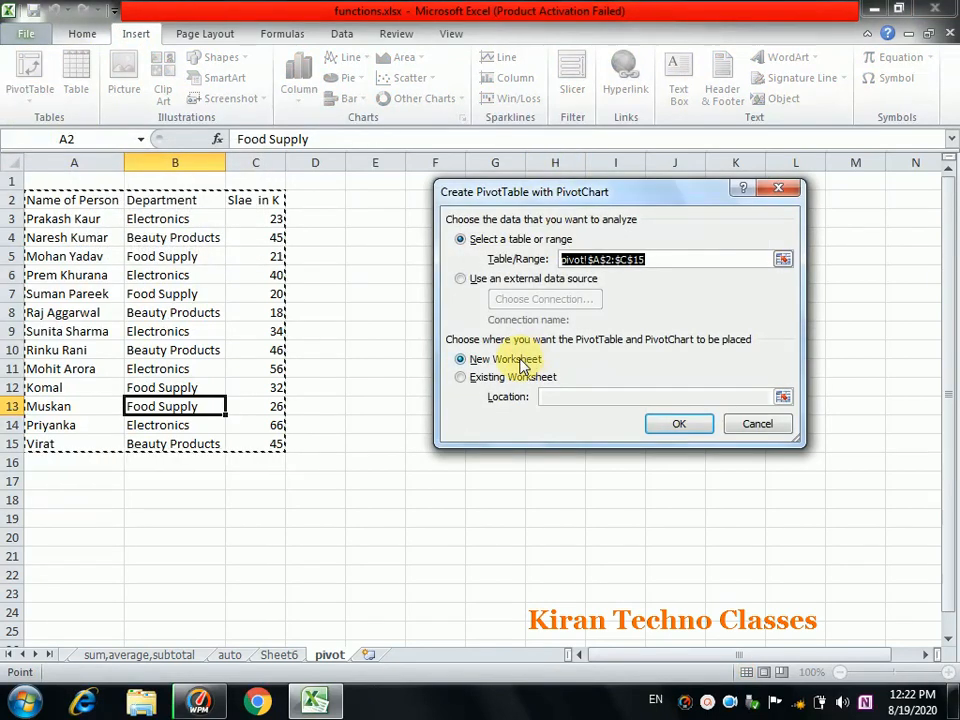
click(690, 426)
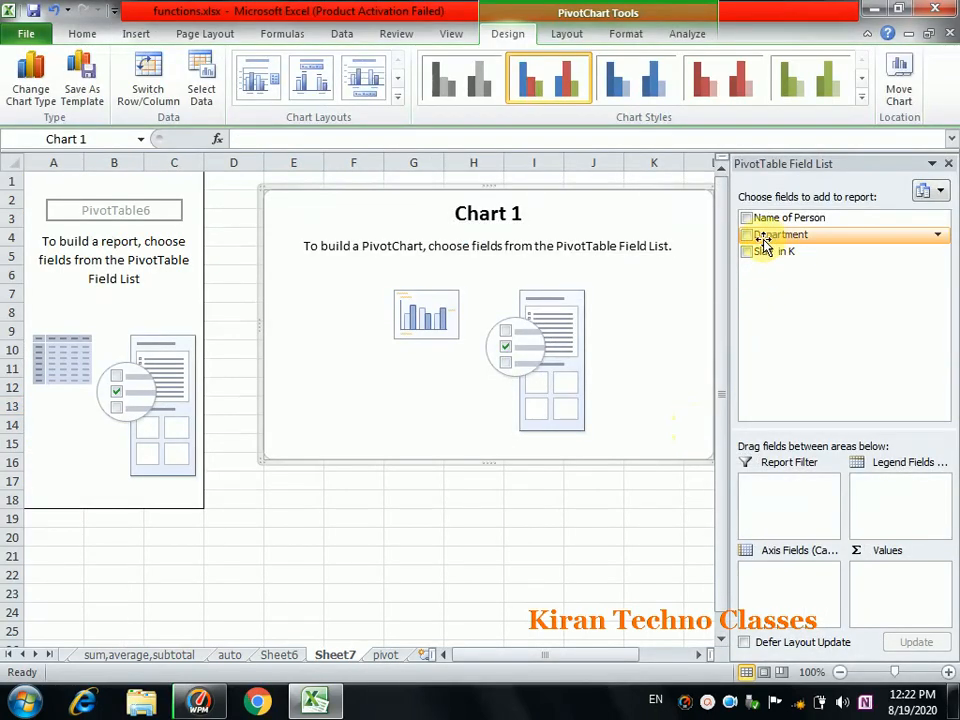
Step: Add Department, Name of Person and Slae in K to the PivotChart, and close the PivotTable Field List
click(749, 238)
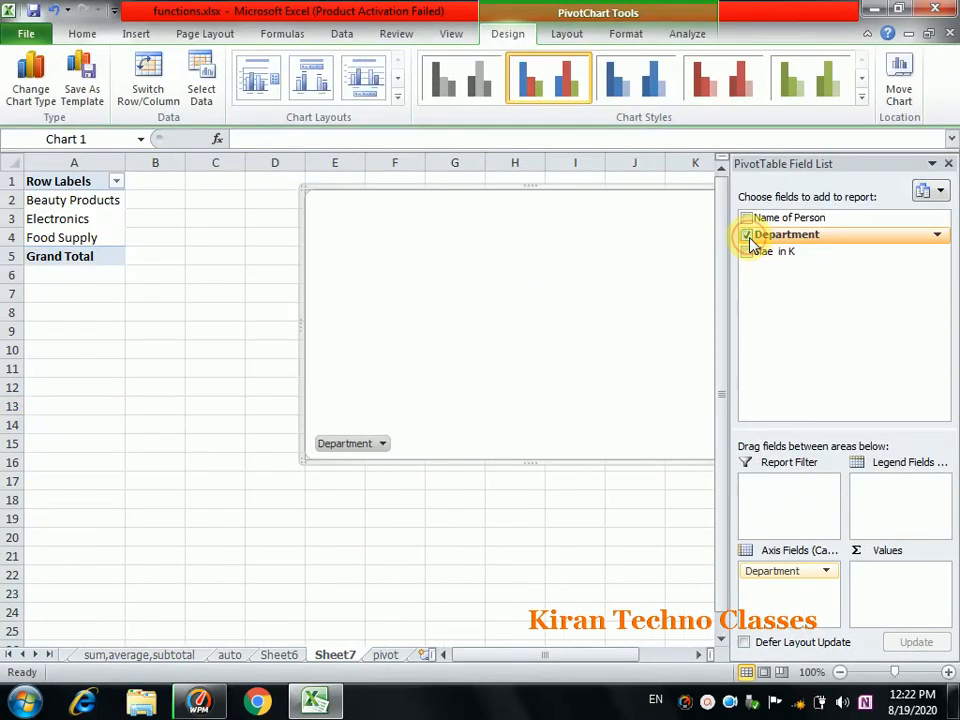
click(747, 219)
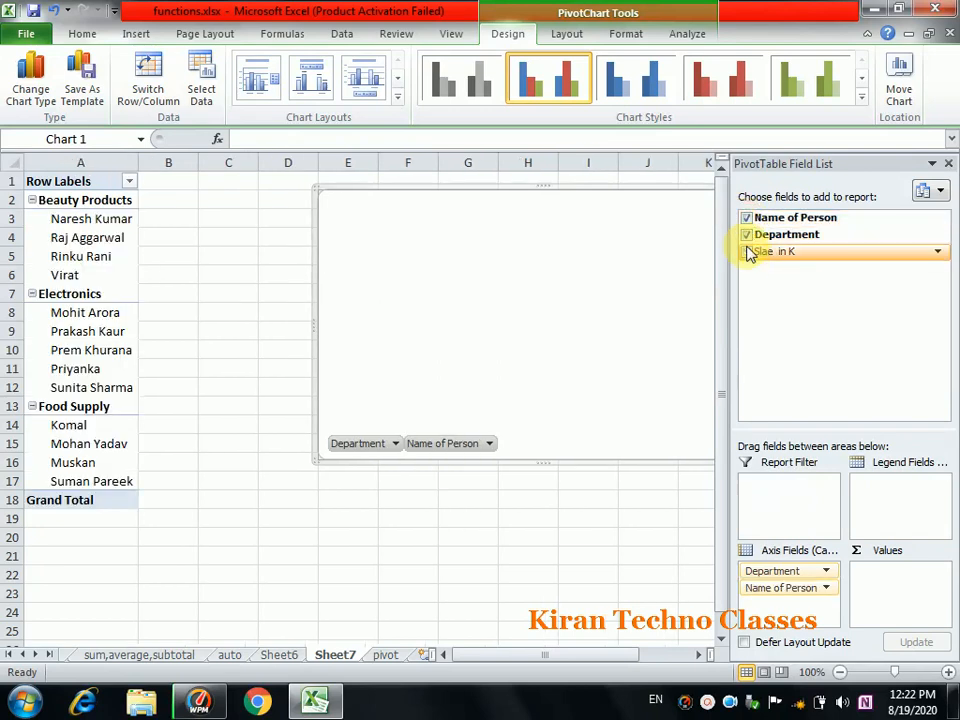
click(749, 254)
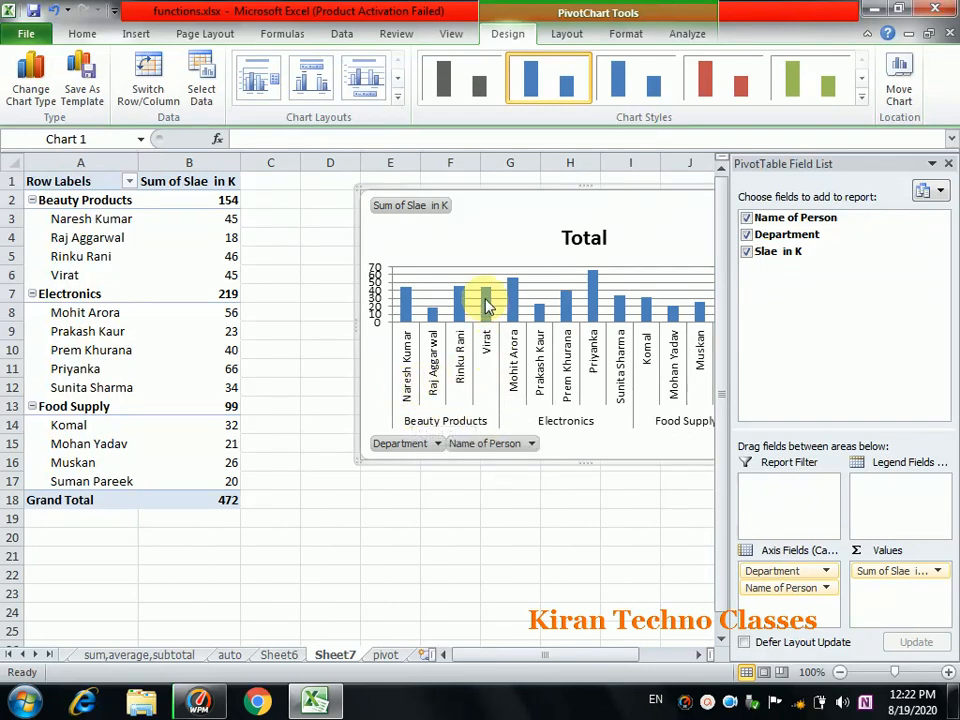
mouse_move(488, 306)
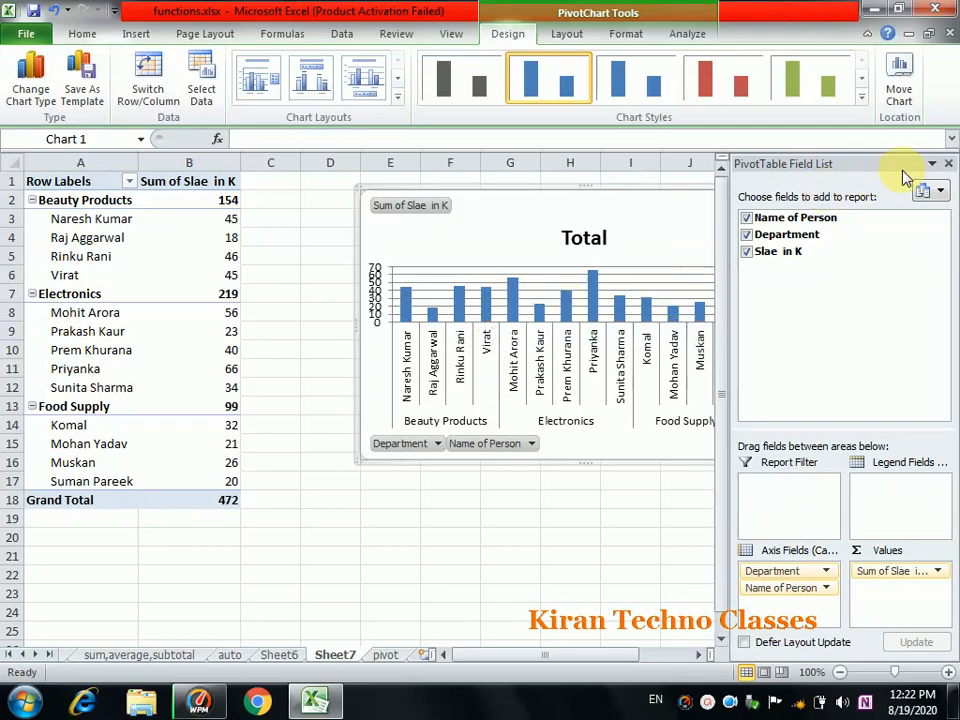
click(948, 164)
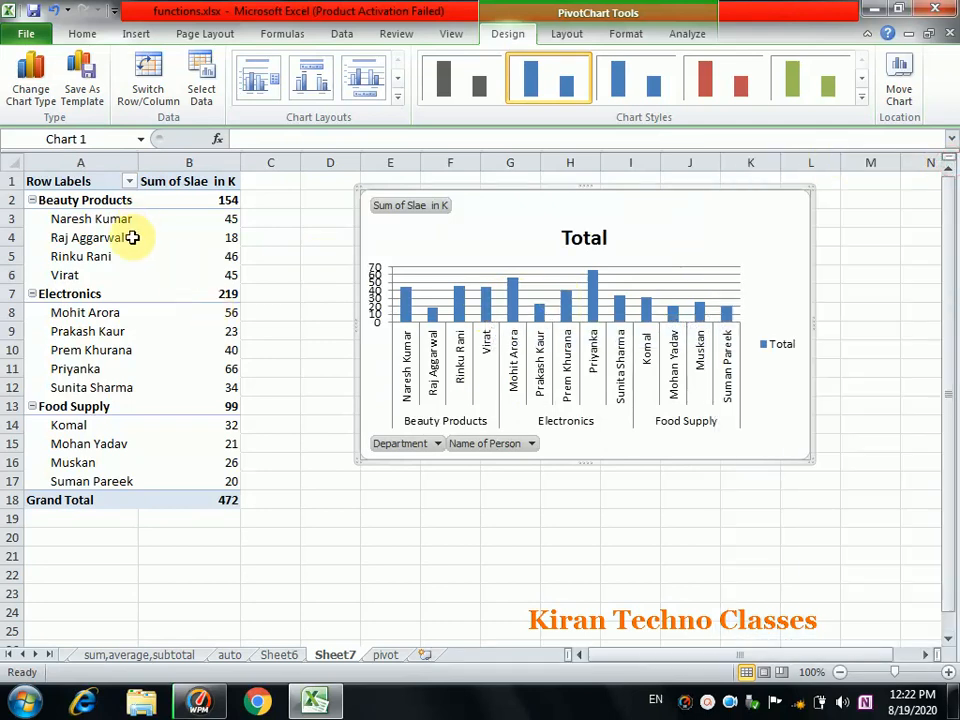